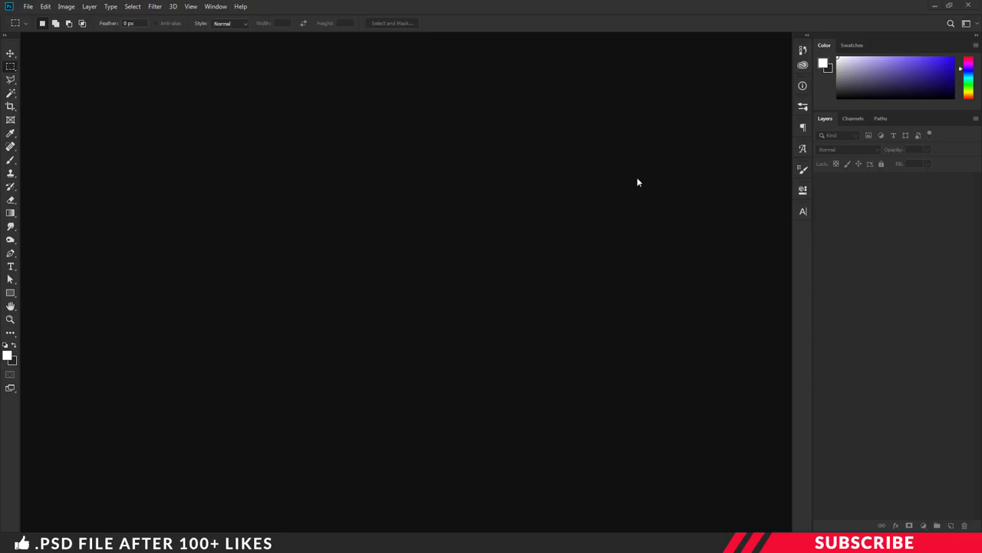
Open Image.png from the PTE48 folder with Adobe Photoshop CC through the Open with menu
left_click(314, 528)
left_click(314, 294)
right_click(261, 163)
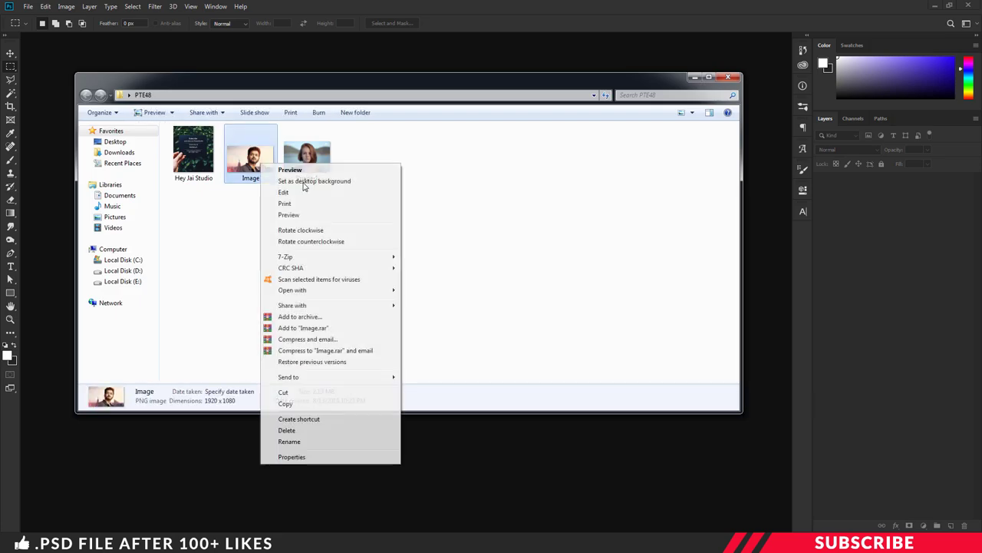
mouse_move(322, 290)
left_click(449, 290)
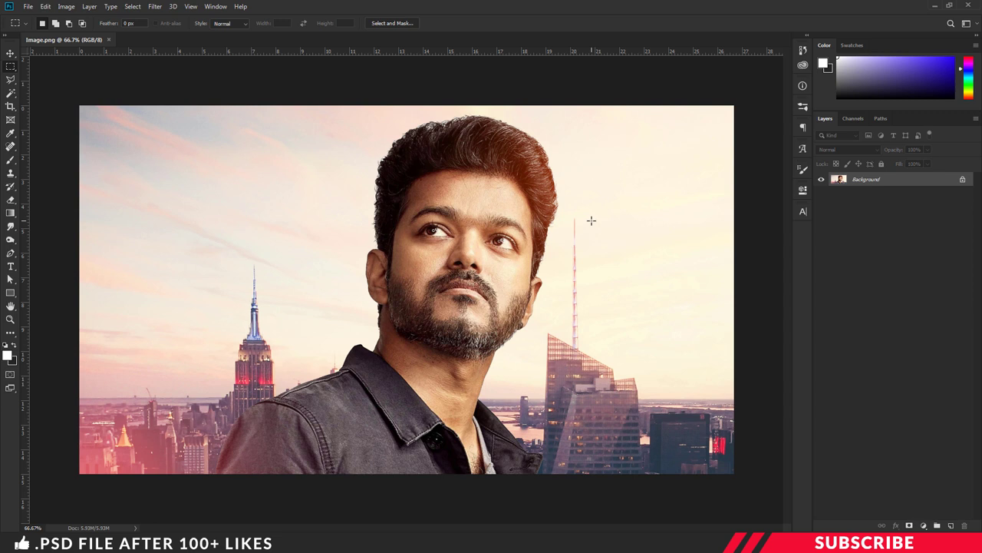
Duplicate the background layer and add a Black & White adjustment layer
key("ctrl+j")
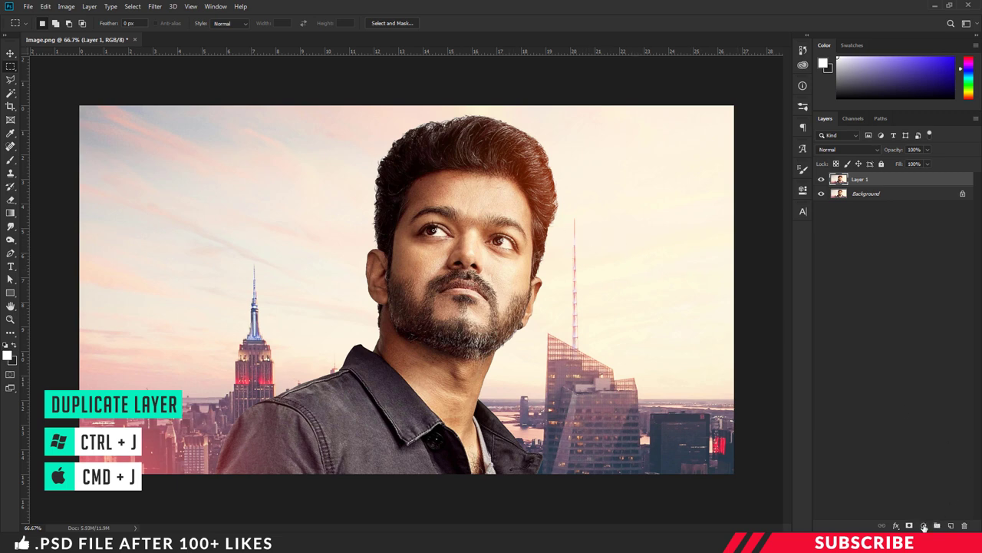
left_click(924, 525)
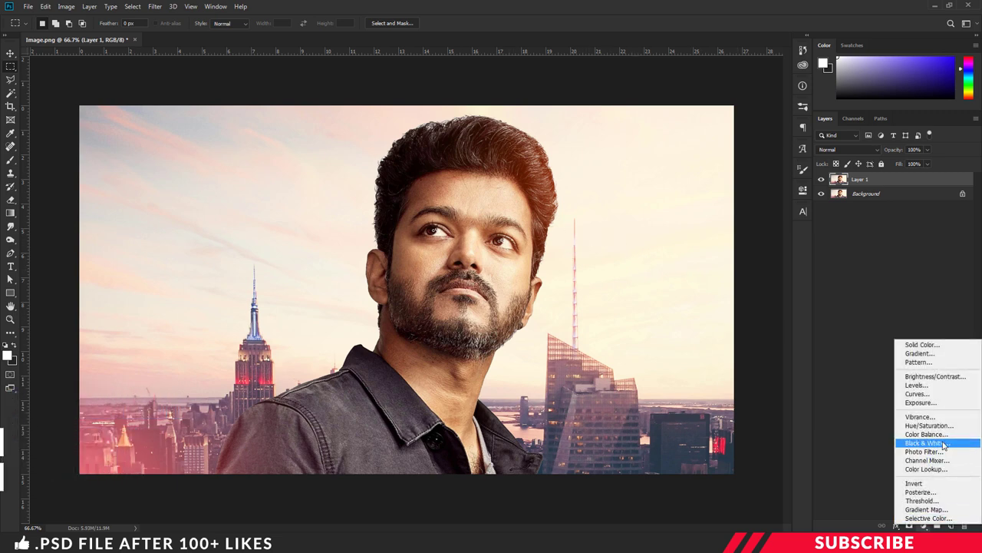
left_click(908, 444)
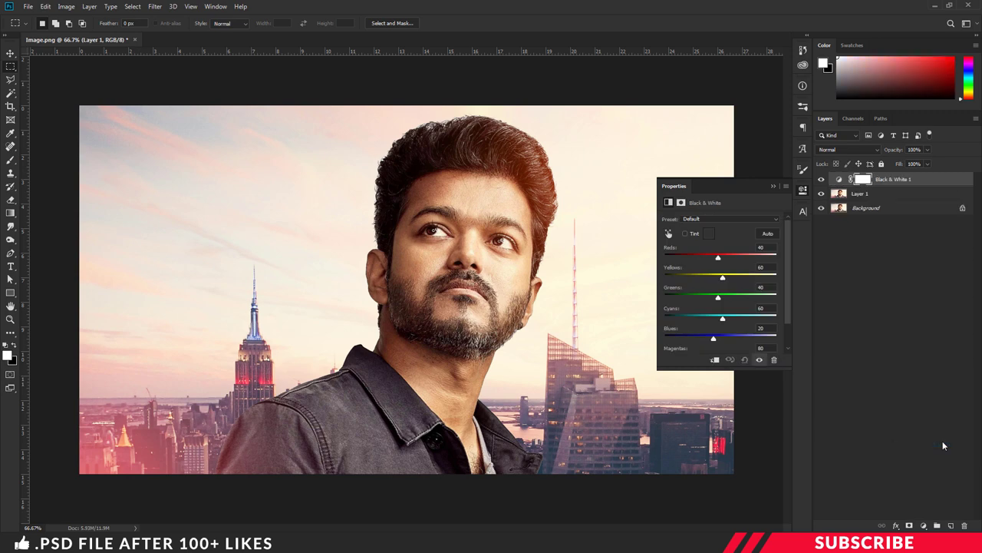
left_click(801, 193)
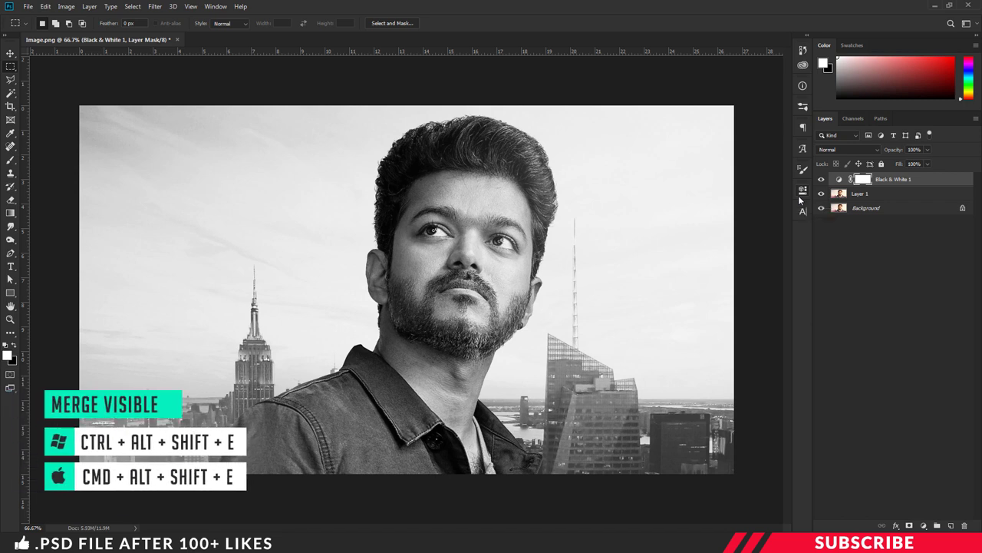
Merge the visible layers into Layer 2 and duplicate it as Layer 2 copy
key("ctrl+alt+shift+e")
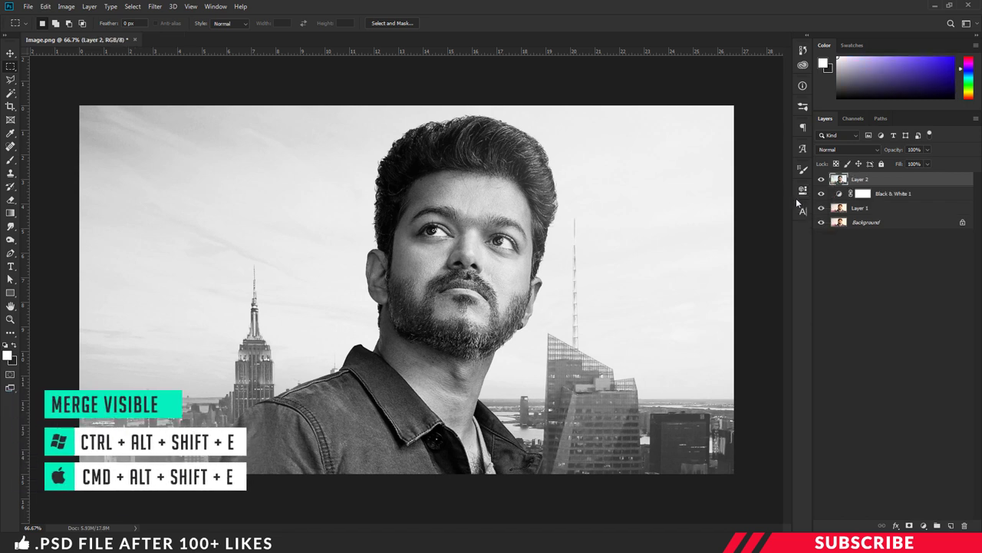
key("ctrl+z")
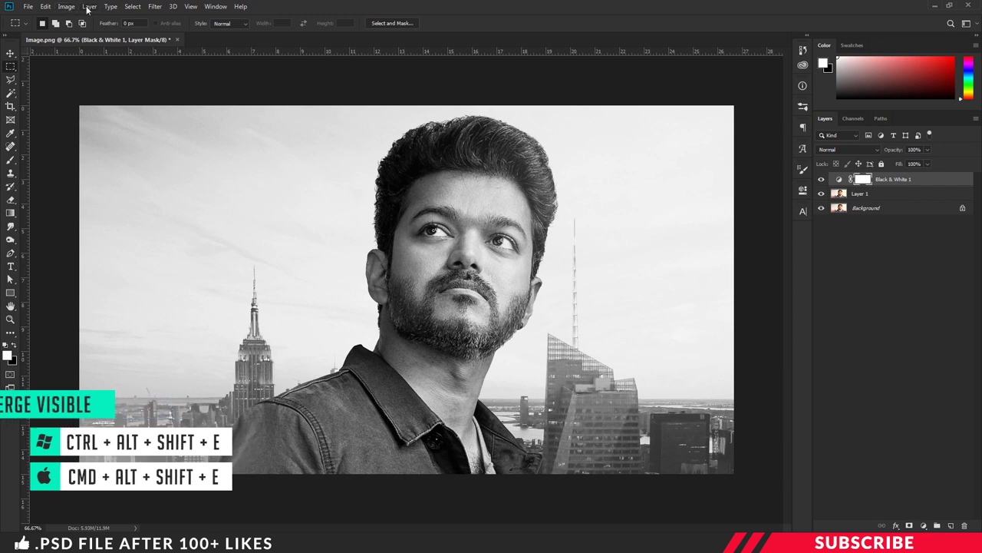
left_click(90, 7)
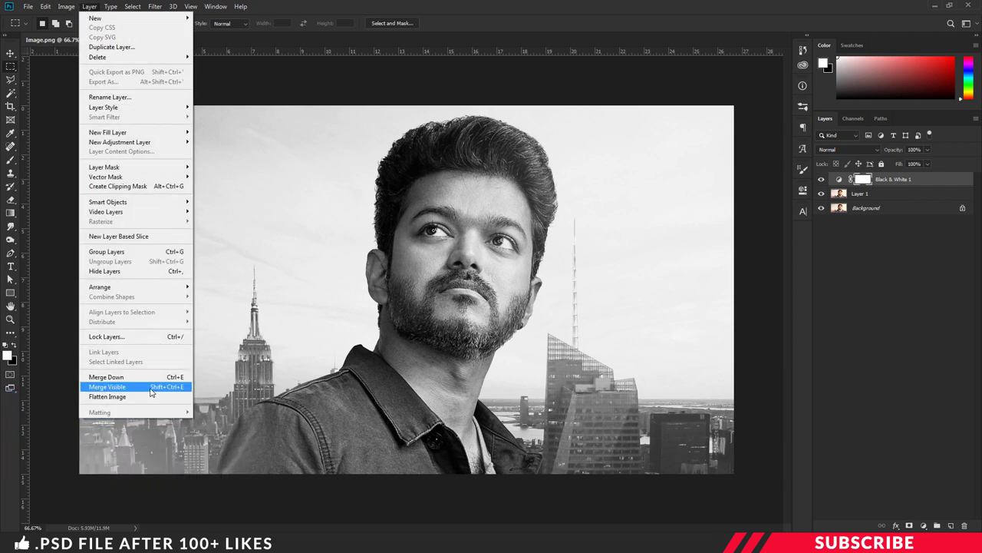
left_click(151, 390, "alt")
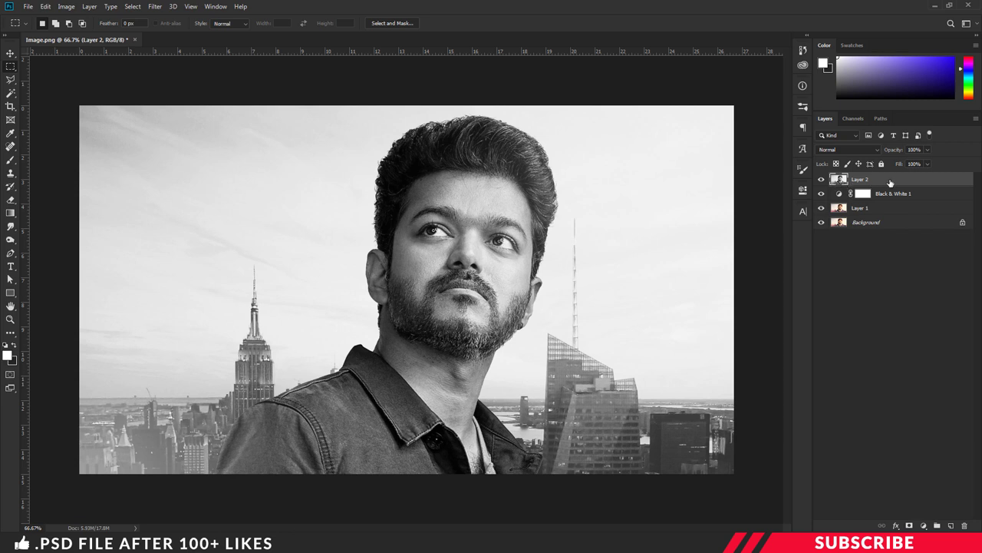
key("ctrl+j")
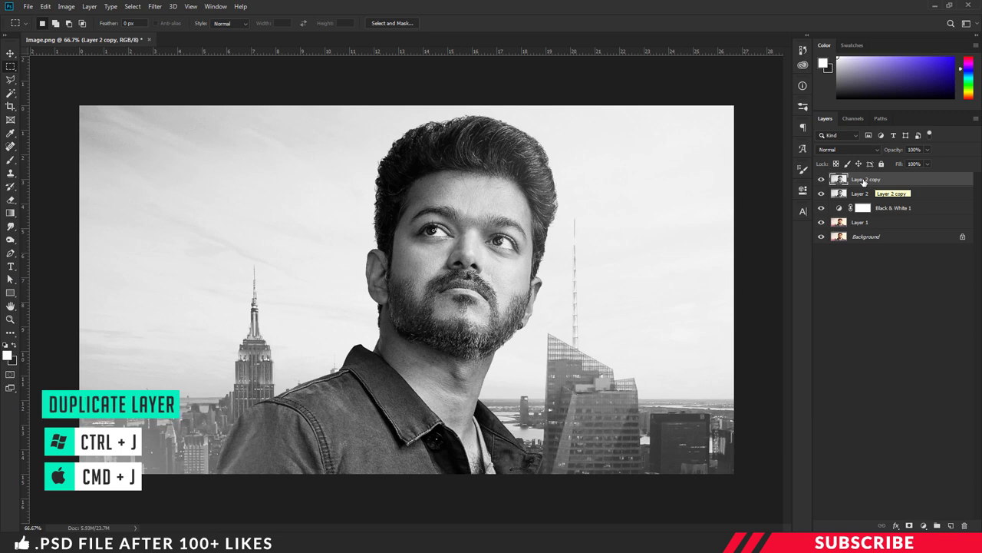
Exclude the R channel from Layer 2 copy and nudge it slightly right for a red-cyan split
right_click(864, 181)
left_click(779, 116)
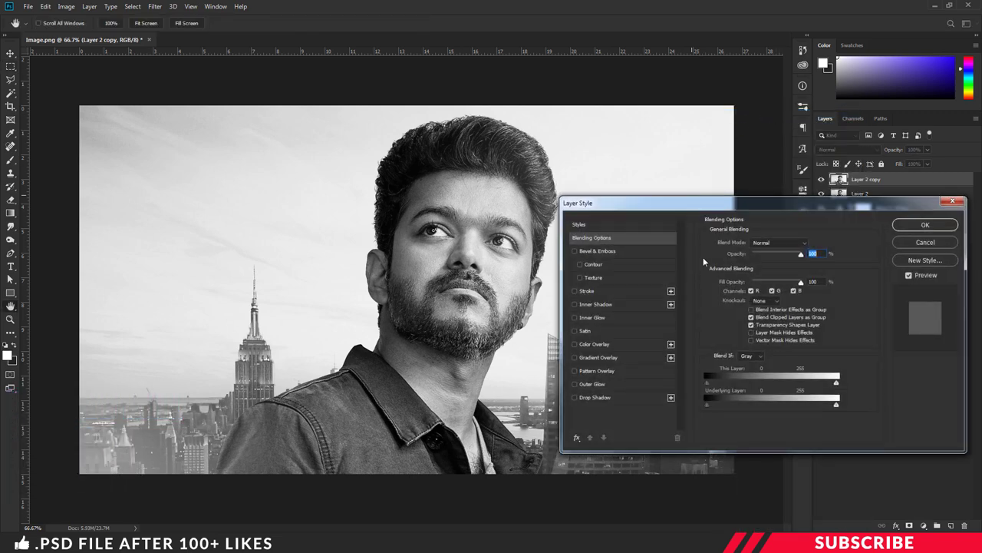
left_click(752, 291)
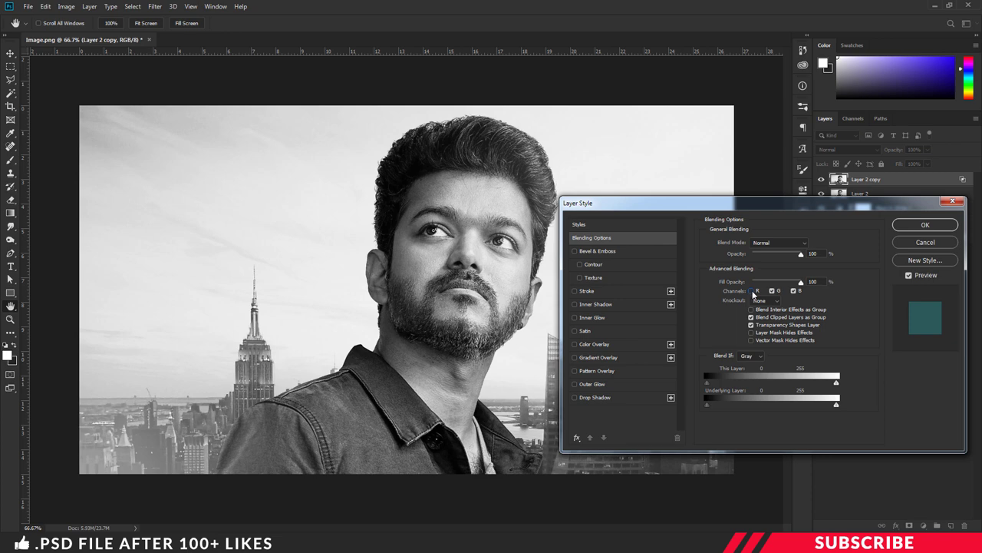
left_click(925, 225)
key("v")
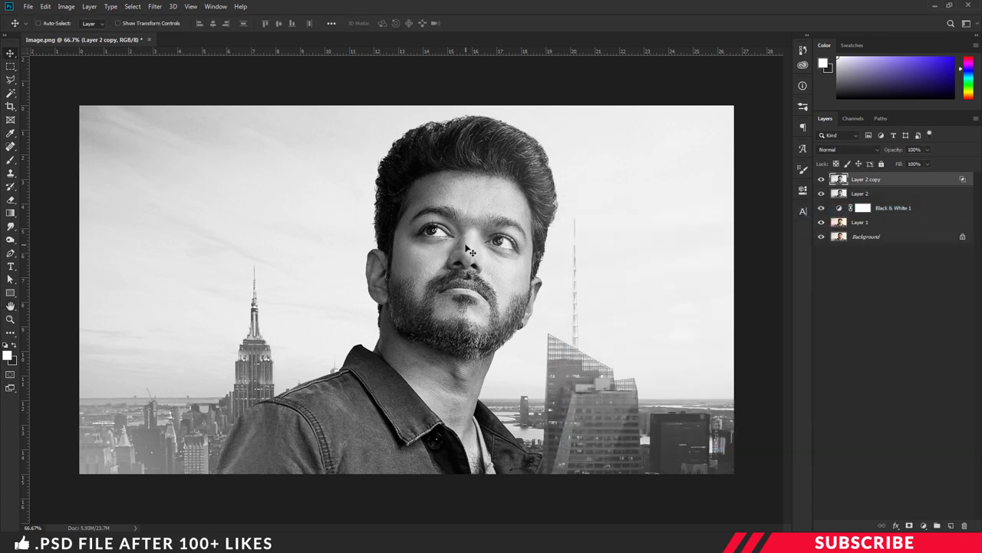
left_click_drag(483, 258, 497, 259)
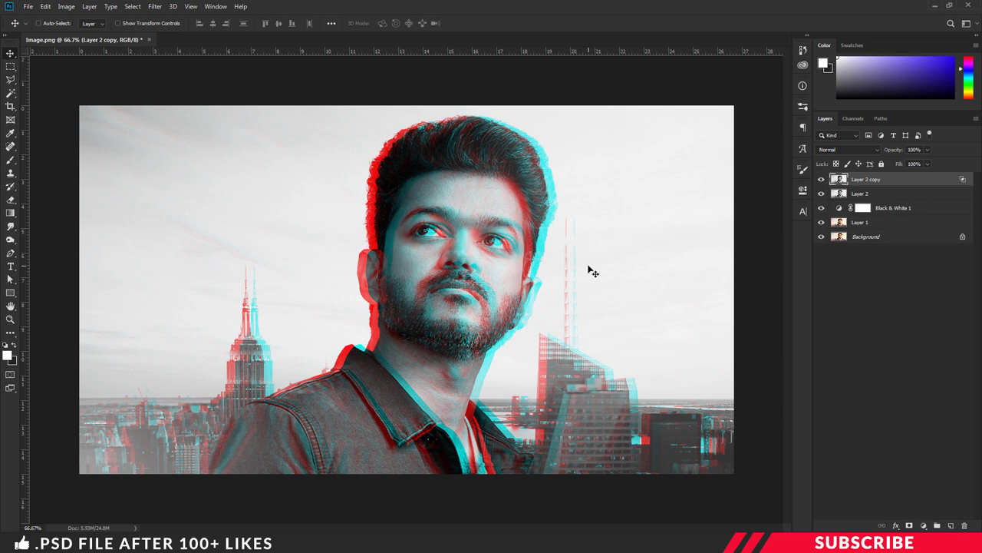
Add Layer 3, fill it with white using Alt+Backspace, and set its Fill to 0%
left_click(951, 526)
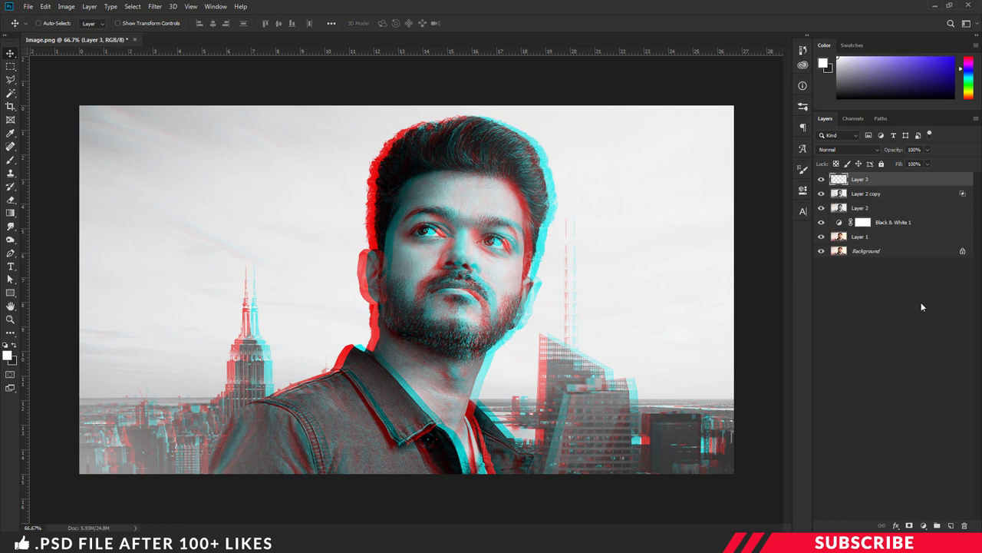
left_click(8, 354)
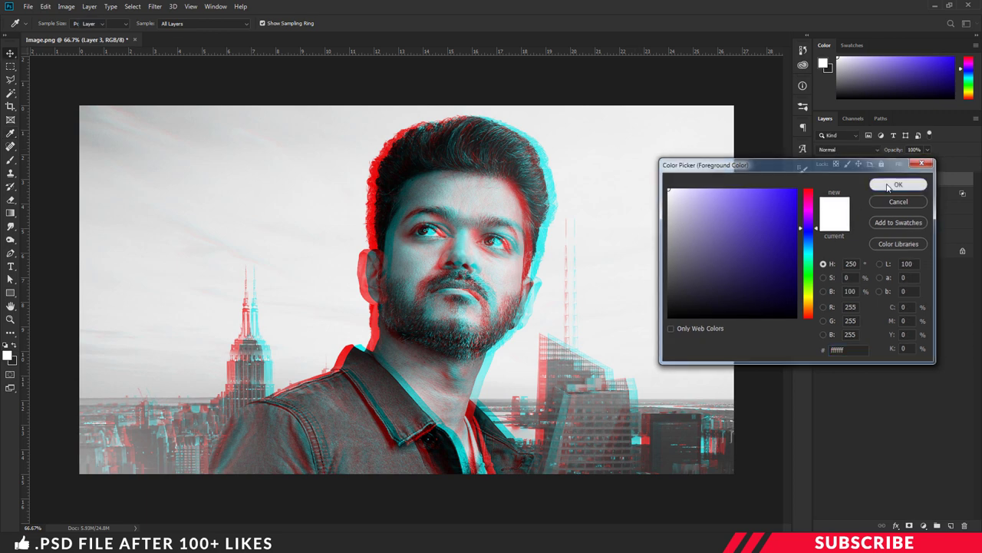
left_click(888, 188)
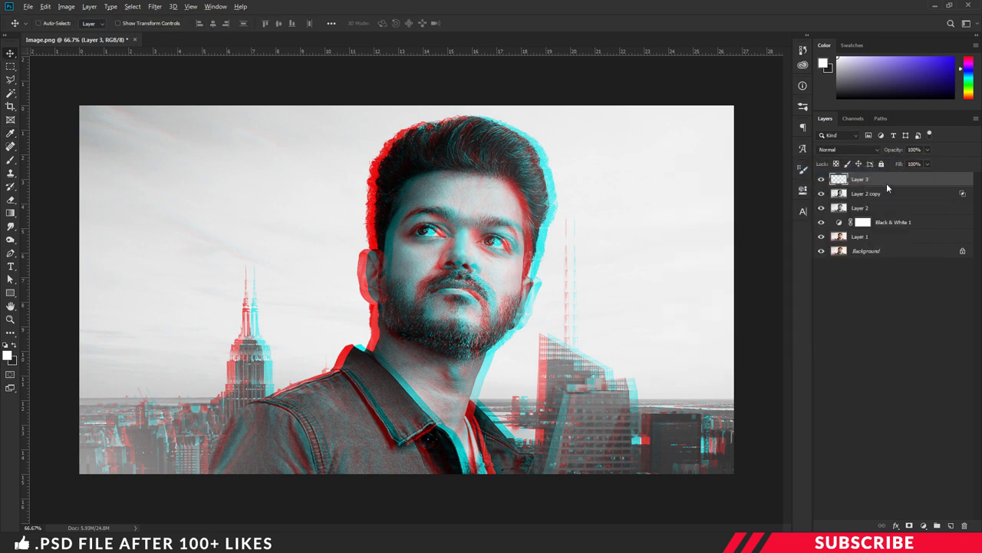
key("alt+BackSpace")
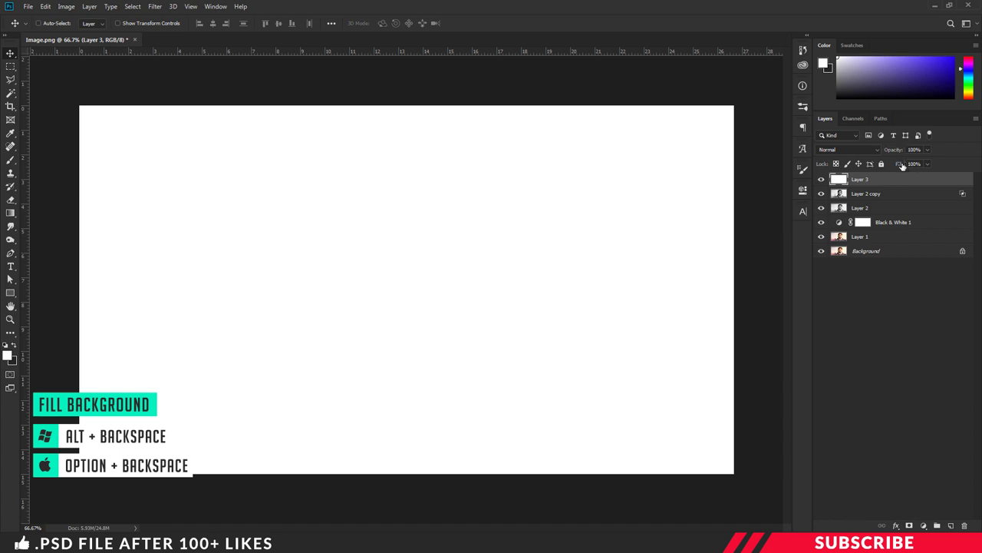
left_click_drag(903, 166, 800, 163)
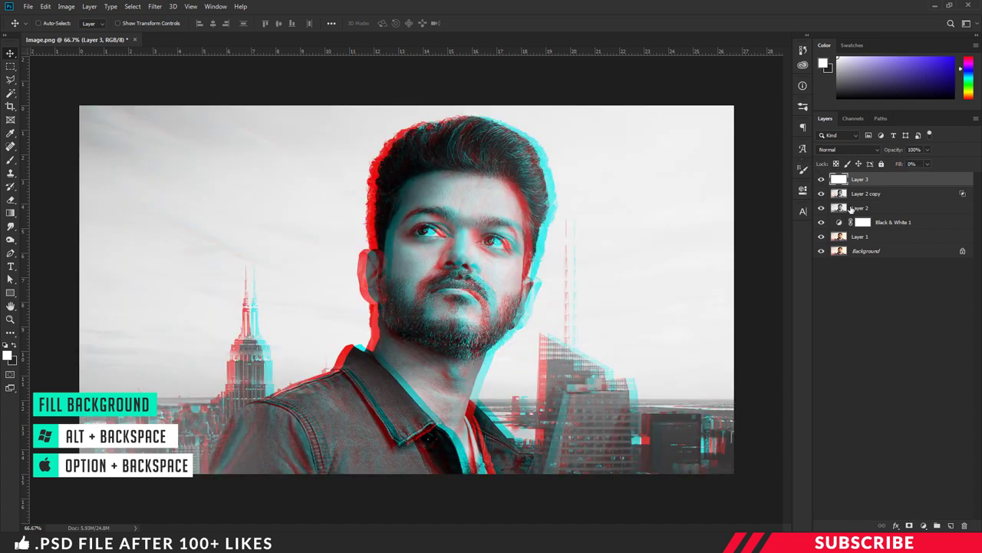
Give Layer 3 a Multiply Pattern Overlay of horizontal lines at 220% scale
right_click(863, 181)
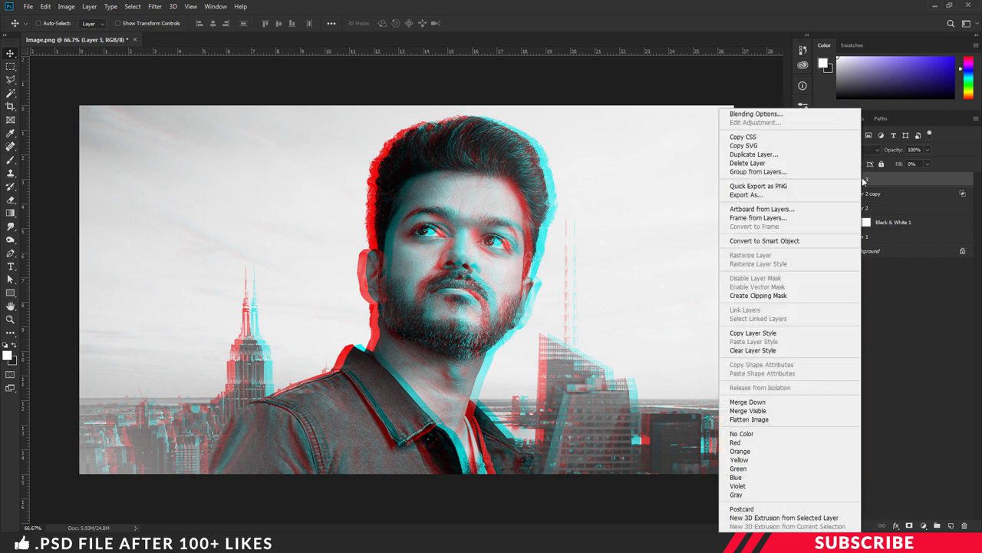
left_click(756, 113)
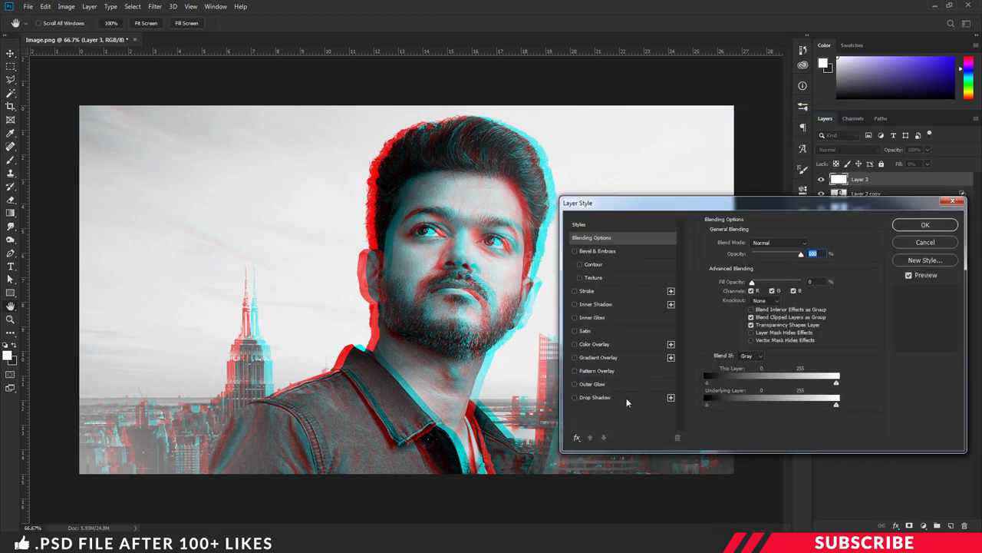
left_click(597, 371)
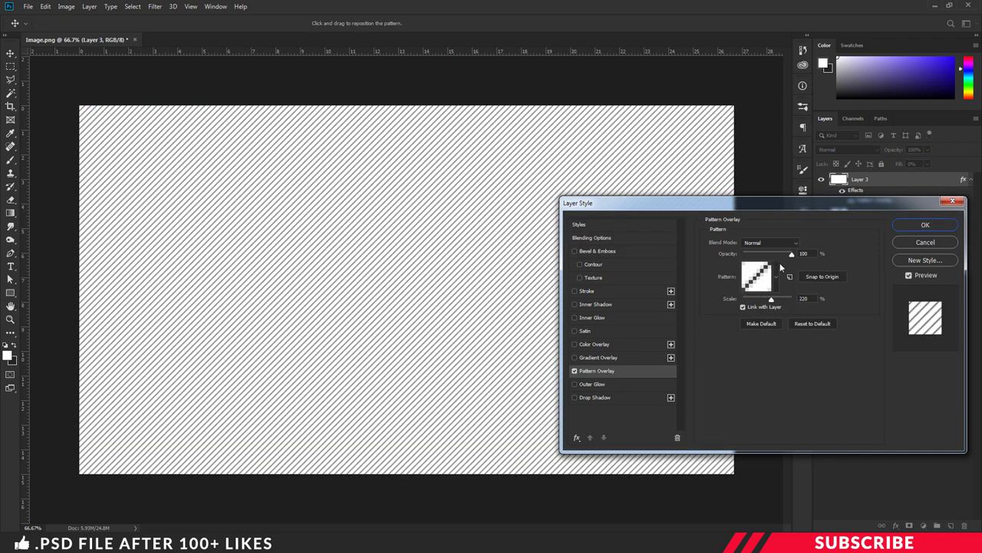
left_click(777, 244)
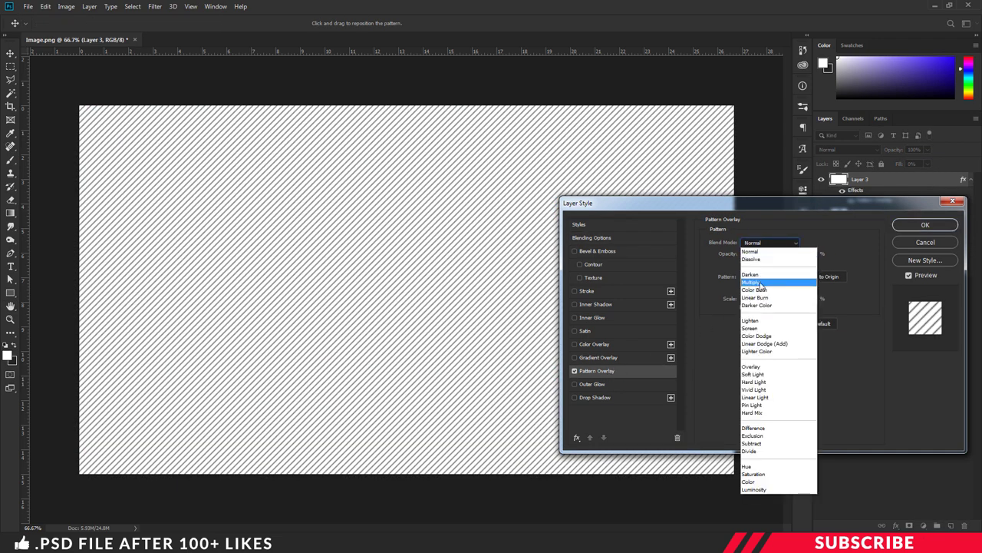
left_click(759, 282)
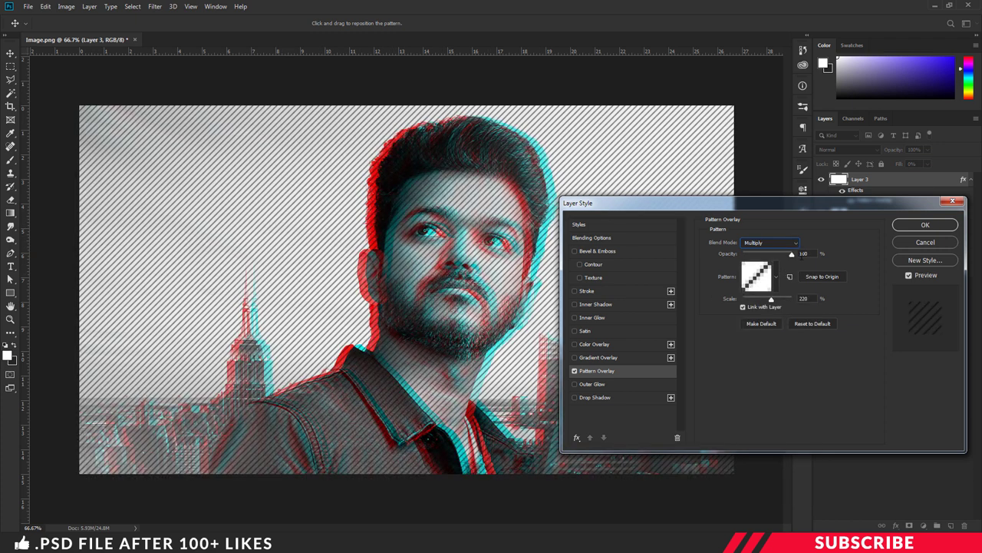
left_click(777, 279)
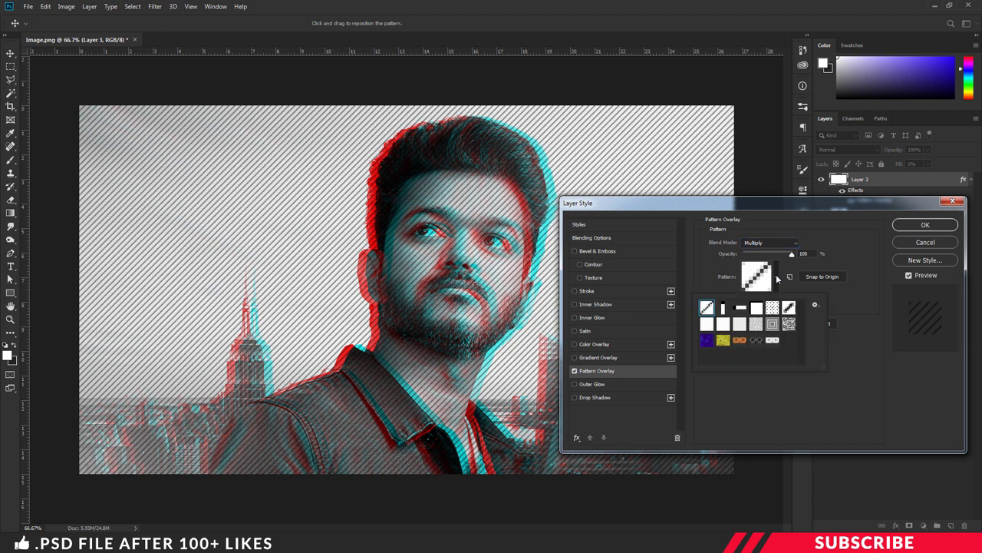
left_click(778, 279)
left_click(777, 279)
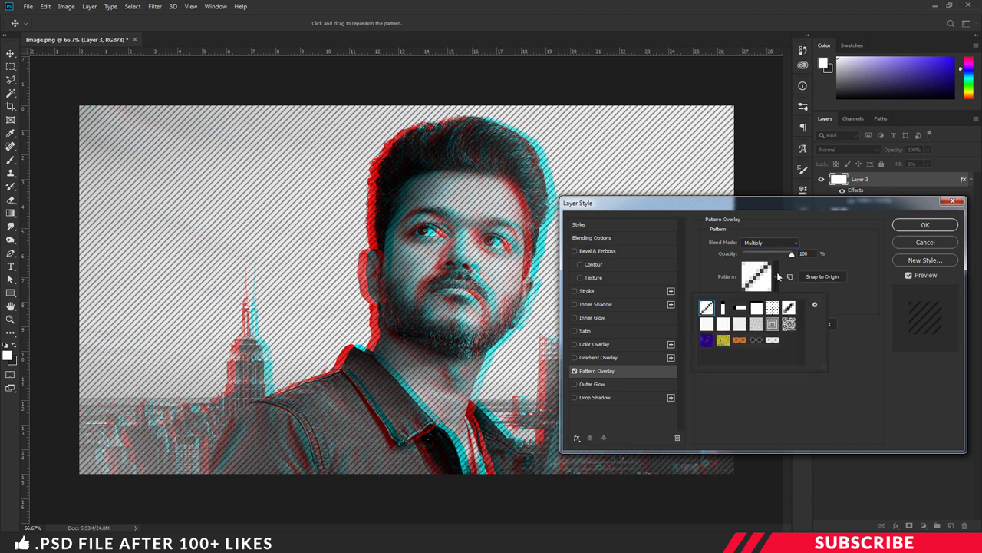
left_click(724, 309)
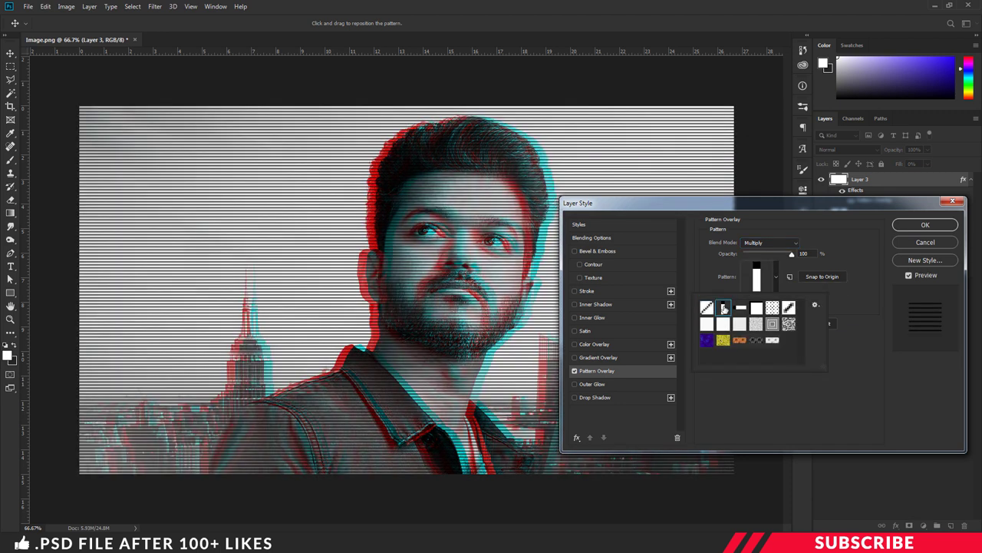
left_click(802, 282)
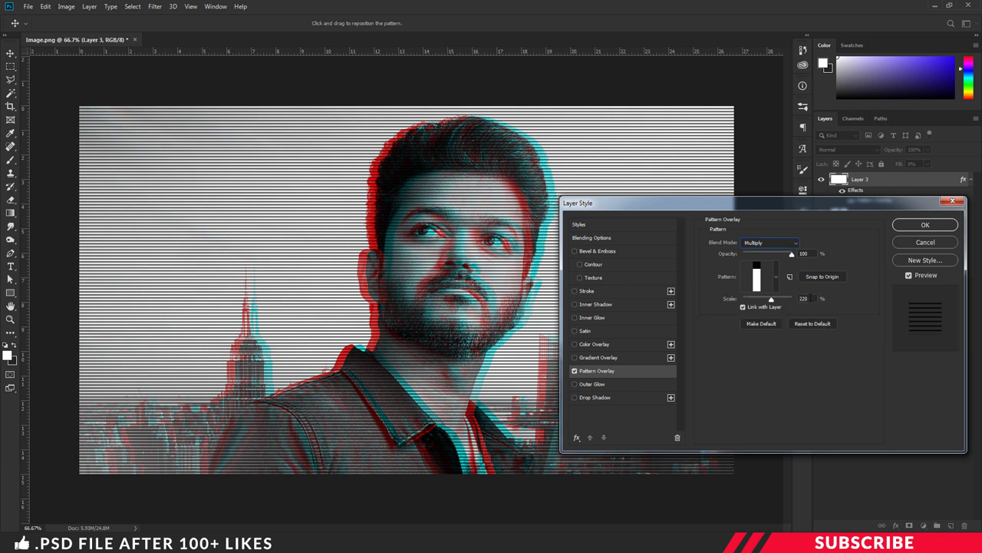
double_click(804, 298)
type("220")
Apply the pattern overlay and lower Layer 3's opacity to 25%
left_click(926, 224)
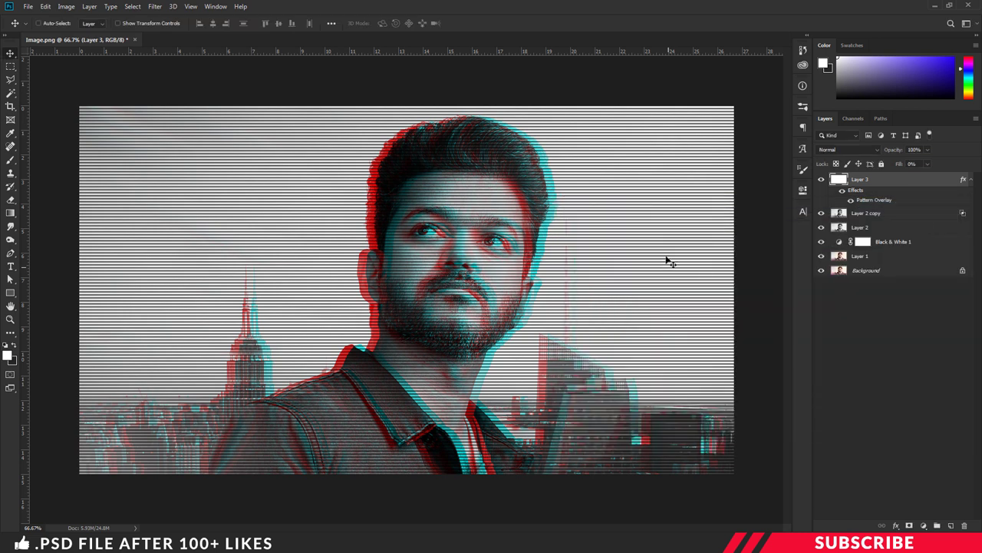
left_click(915, 149)
type("25")
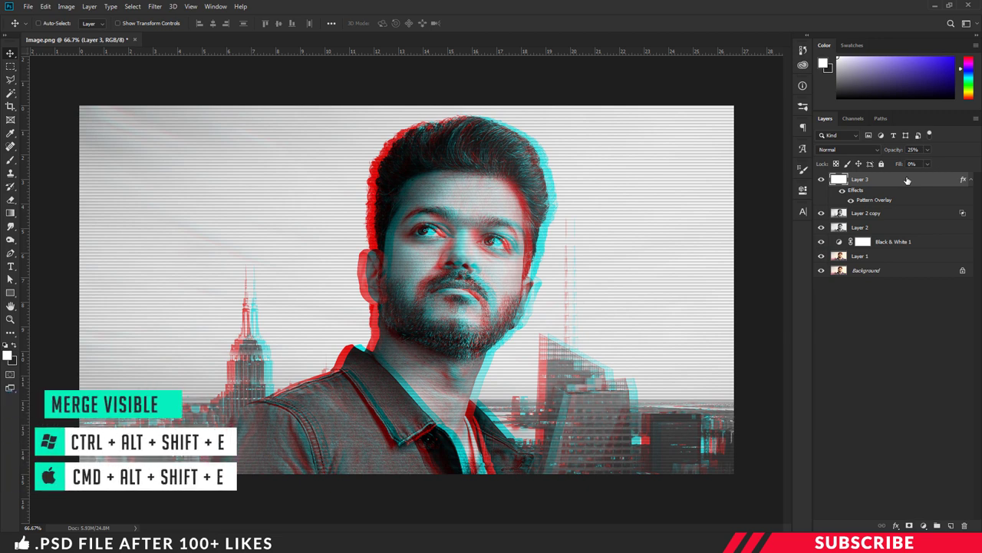
Merge all visible layers into Layer 4 and duplicate it as Layer 4 copy
key("ctrl")
key("ctrl+alt+shift+e")
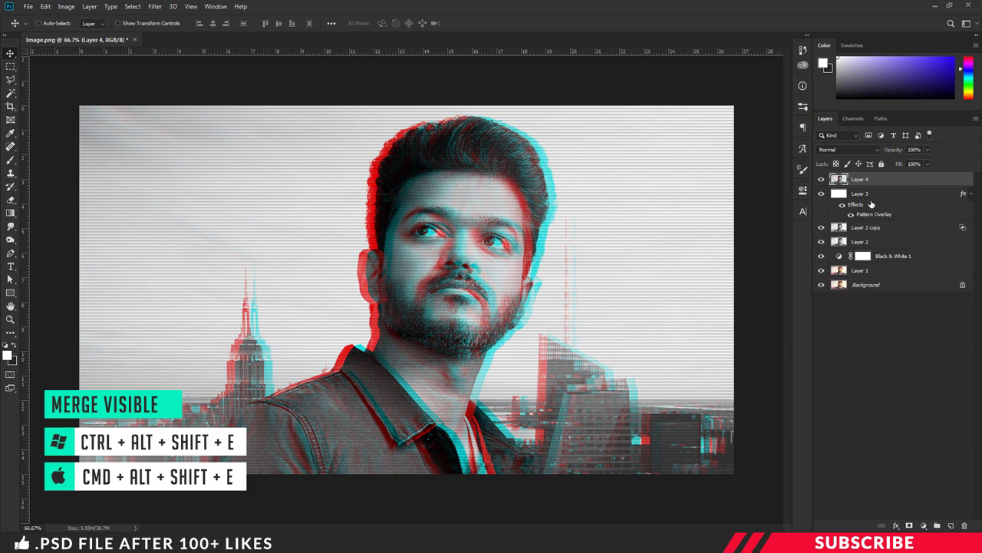
key("ctrl+j")
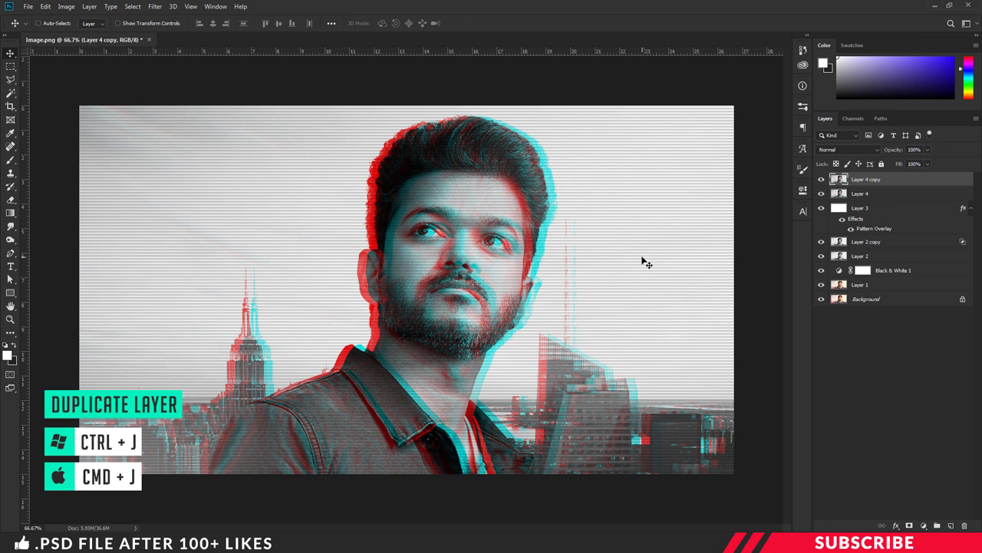
With the Rectangular Marquee, select a thin strip across the hair and shift it left
key("m")
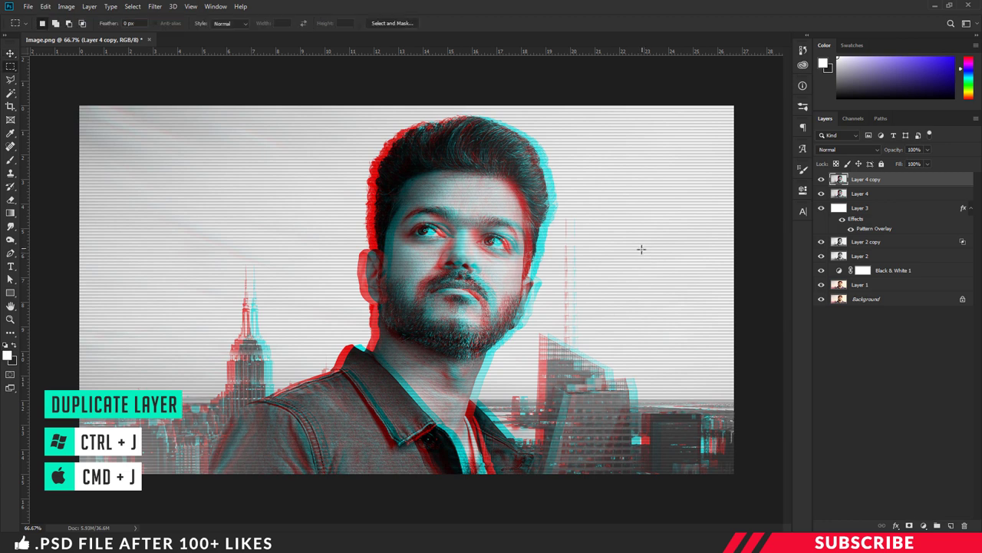
right_click(12, 67)
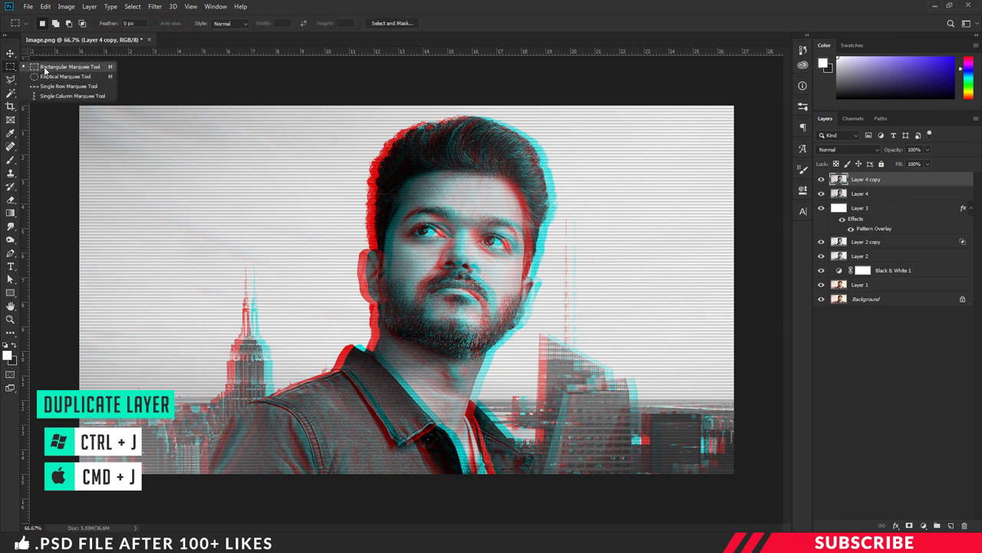
left_click(44, 69)
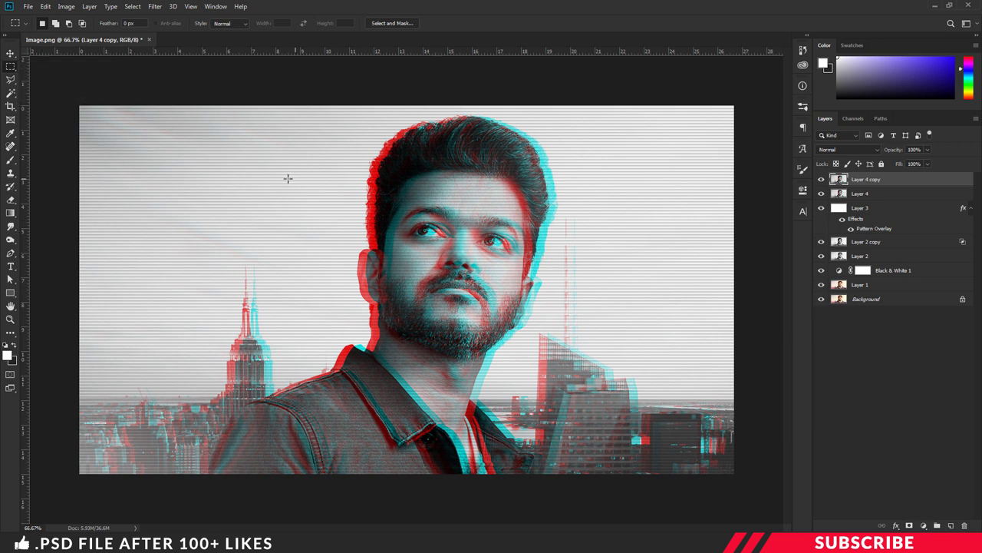
left_click_drag(227, 162, 441, 191)
left_click_drag(433, 185, 420, 184)
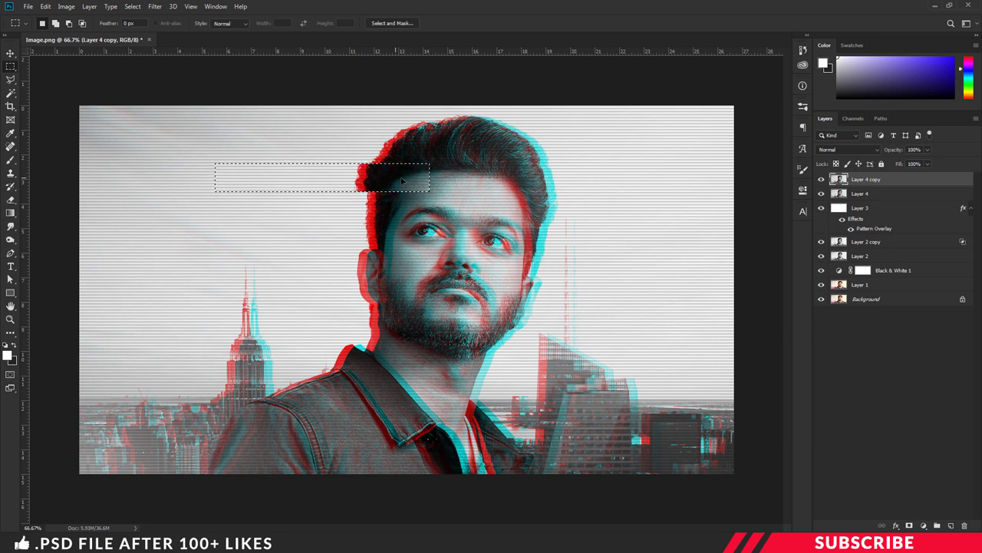
key("ctrl+d")
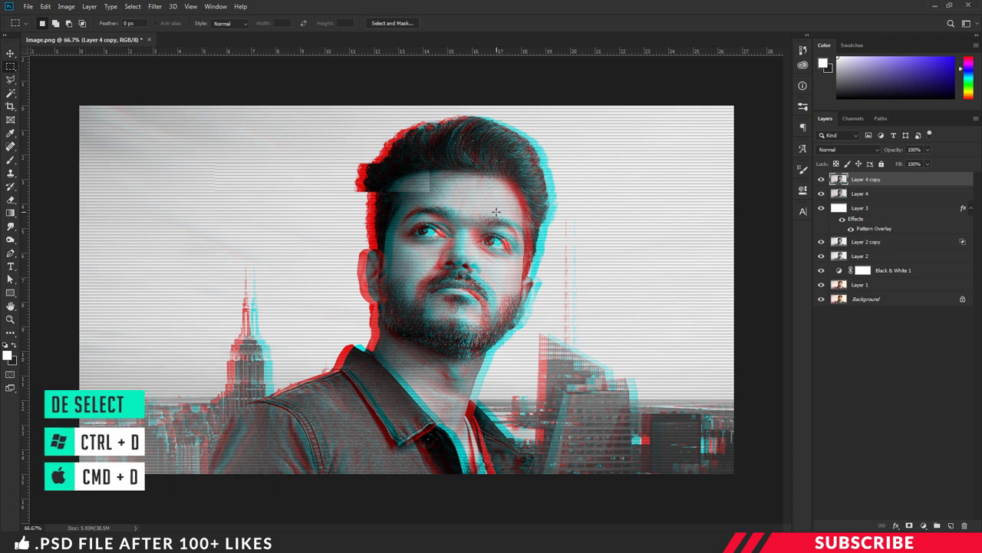
Select a strip on the right, then shift a strip across the face sideways
left_click_drag(503, 192, 599, 207)
key("ctrl+d")
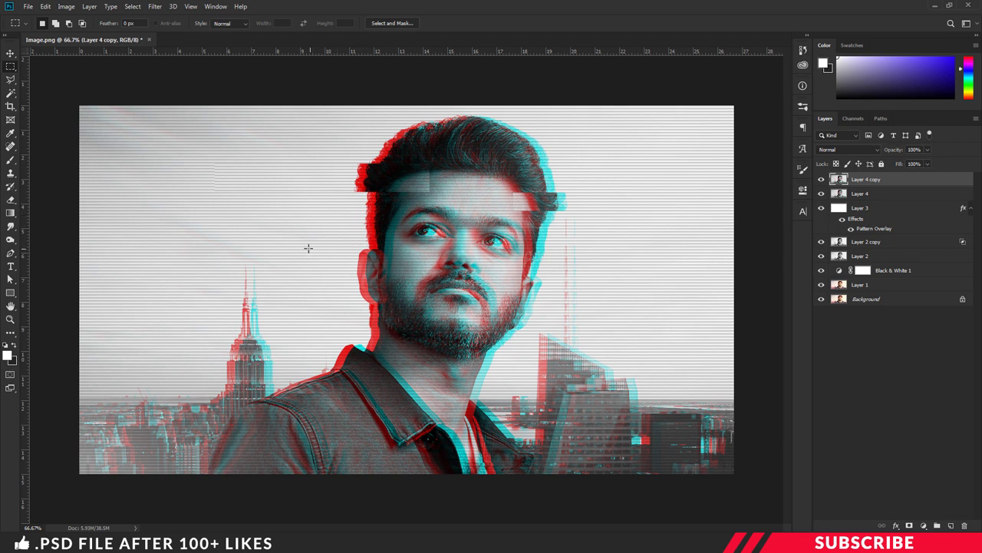
left_click_drag(292, 228, 398, 254)
left_click_drag(398, 309, 367, 315)
key("ctrl+d")
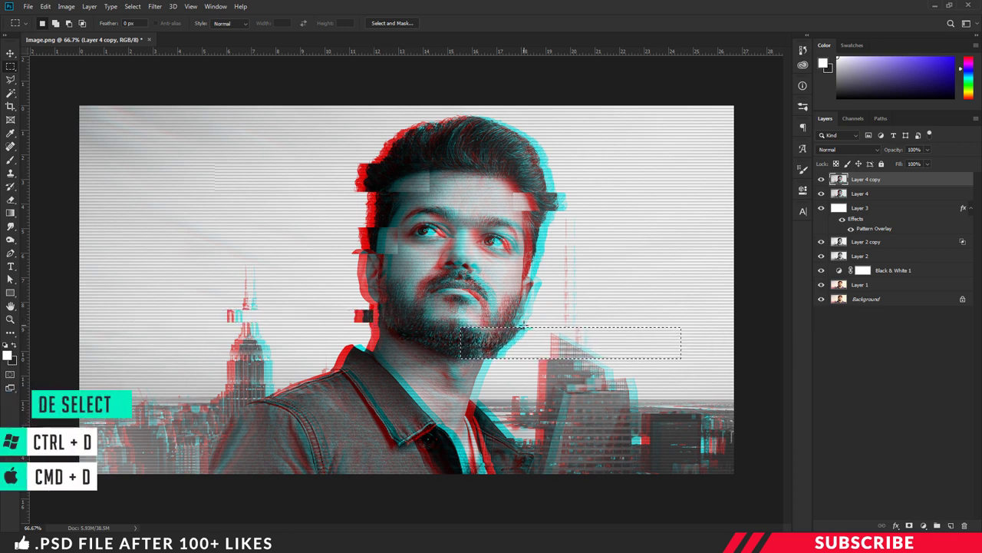
Offset further thin strips across the city, top of the hair and the eyes sideways
left_click_drag(490, 317, 669, 338)
left_click_drag(522, 270, 647, 283)
left_click_drag(441, 386, 477, 386)
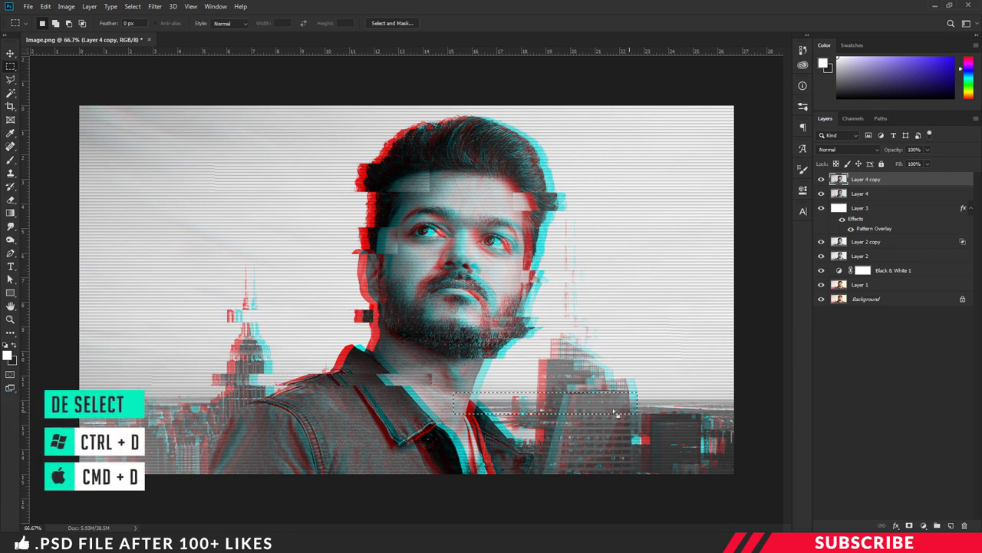
key("ctrl+d")
mouse_move(466, 120)
left_mouse_down()
mouse_move(671, 160)
mouse_move(570, 128)
left_mouse_up()
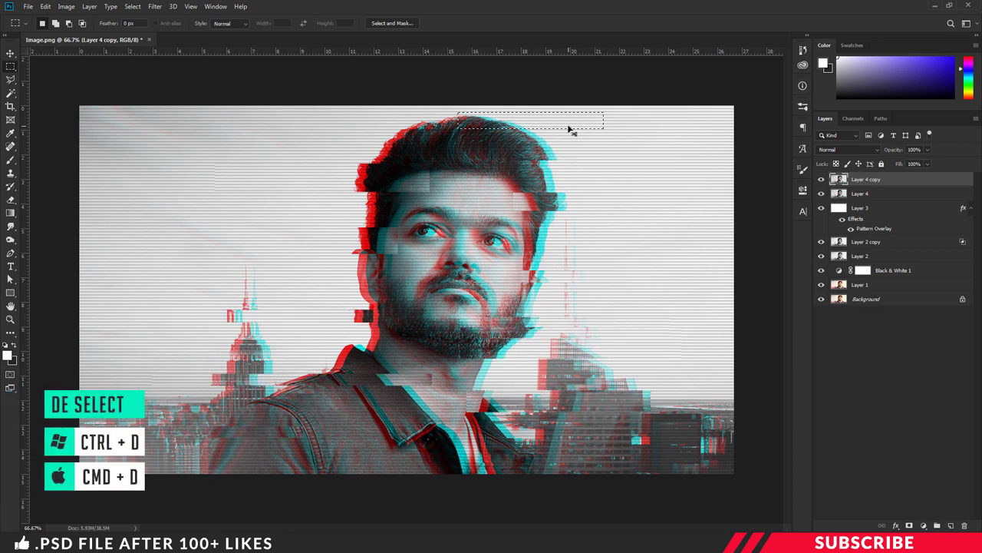
key("ctrl+d")
mouse_move(486, 241)
left_mouse_down()
mouse_move(653, 237)
mouse_move(668, 246)
left_mouse_up()
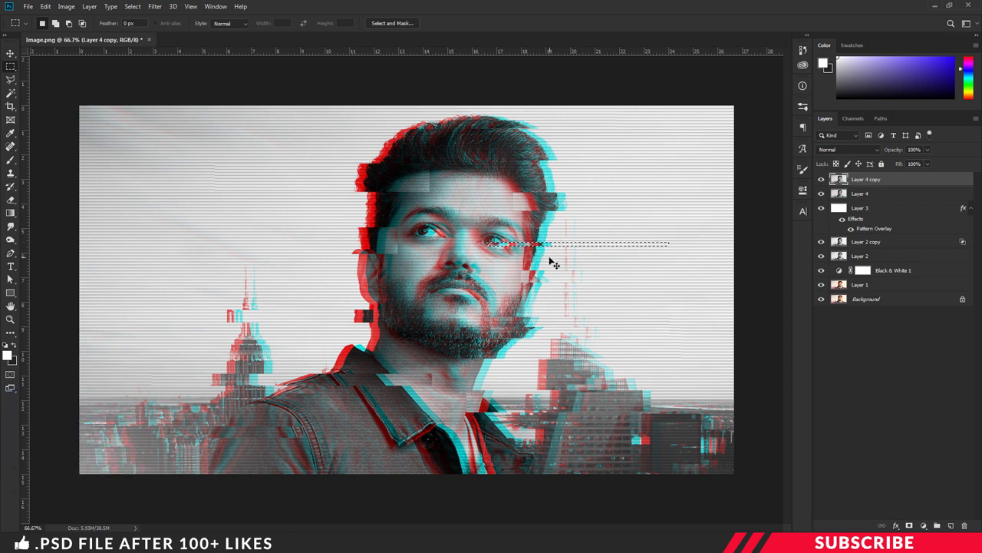
mouse_move(433, 247)
left_mouse_down()
mouse_move(655, 253)
mouse_move(607, 248)
left_mouse_up()
key("ctrl+d")
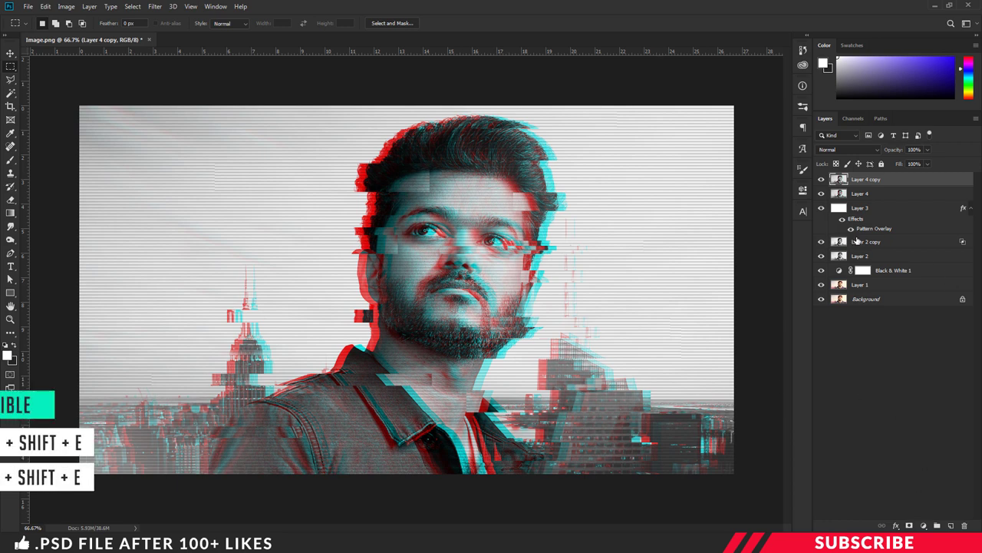
Merge visible layers into Layer 5 and marquee a wide strip along the bottom-left
key("ctrl+alt+shift+e")
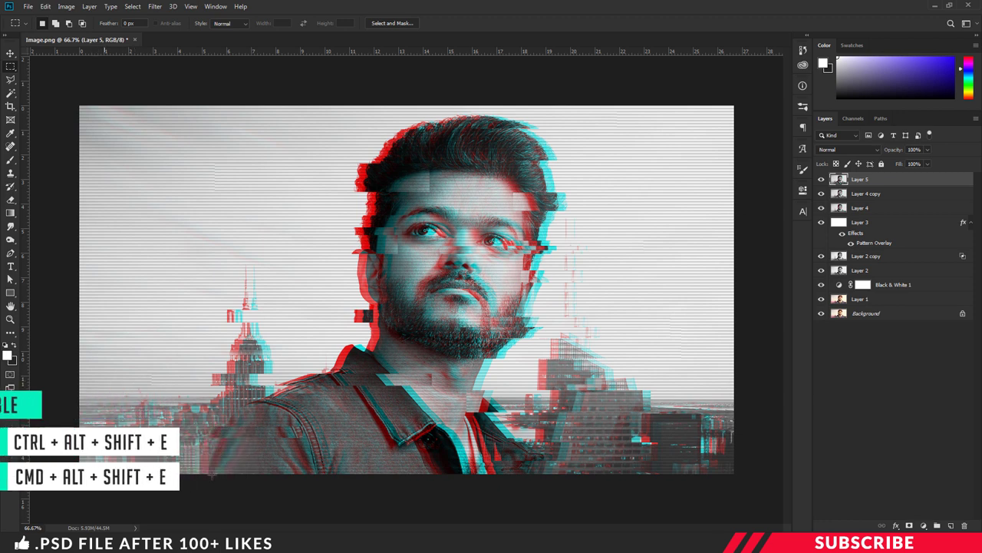
right_click(11, 69)
left_click(34, 74)
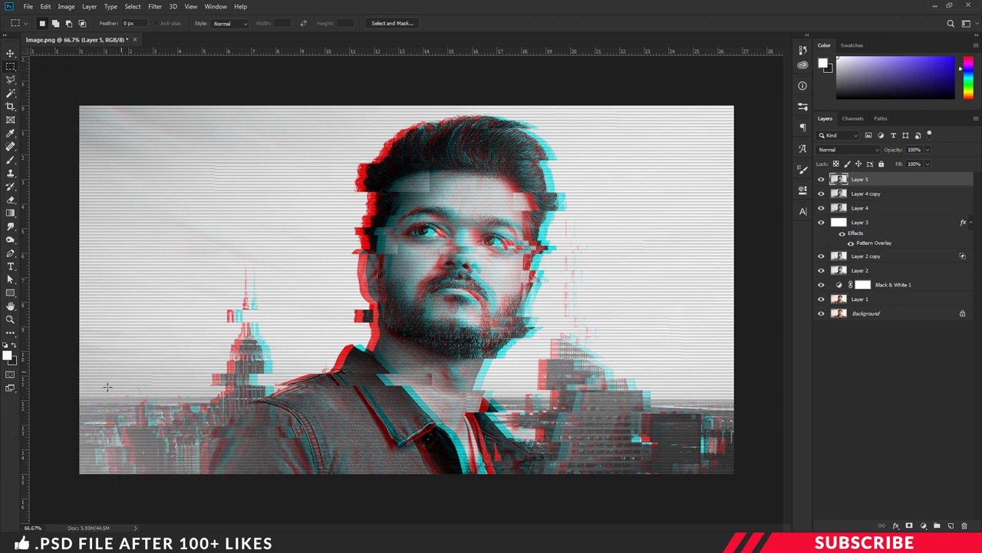
left_click_drag(72, 425, 521, 496)
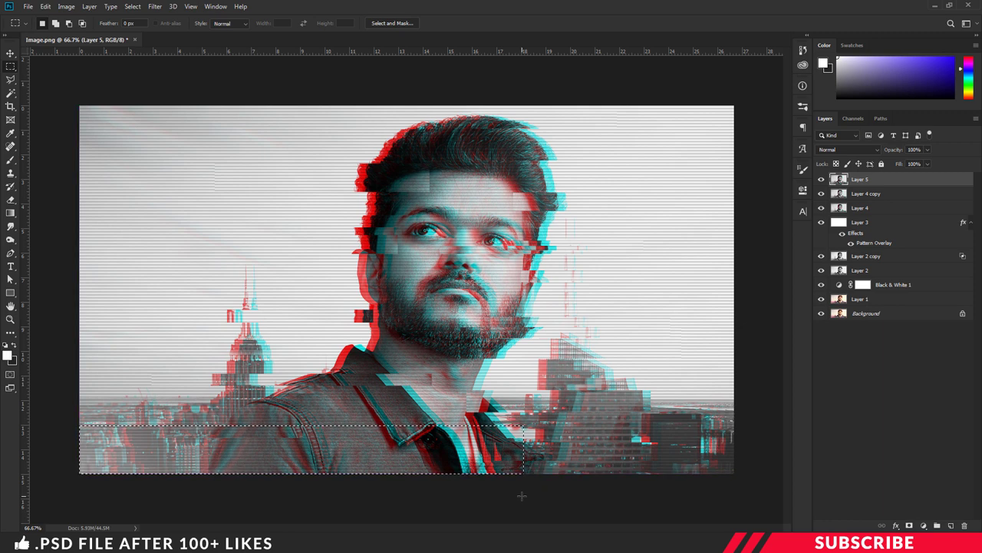
Apply a Wave distortion with 10 generators and vertical scale 50 to the strip, then deselect
left_click(155, 7)
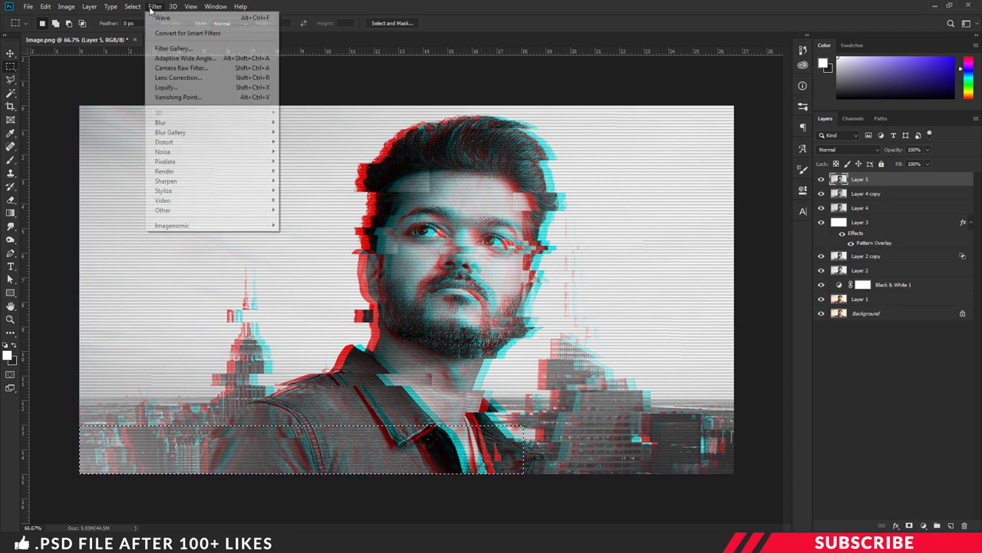
mouse_move(170, 143)
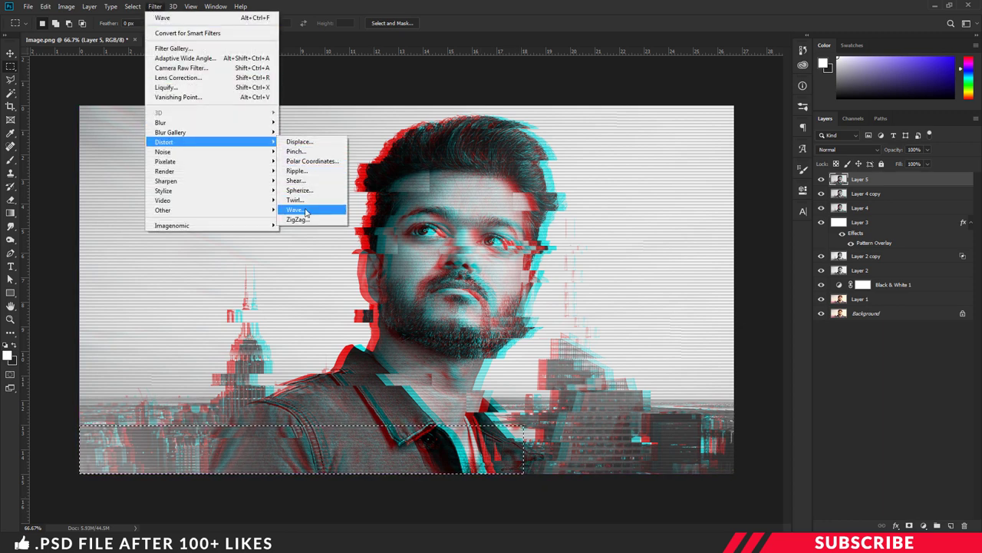
left_click(307, 211)
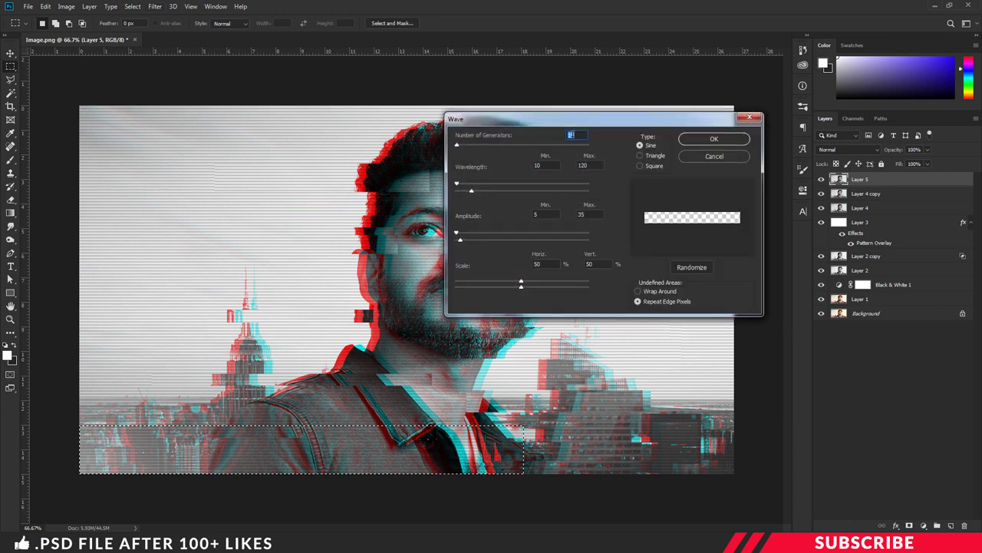
type("10")
left_click(547, 263)
key("Tab")
type("50")
left_click(704, 139)
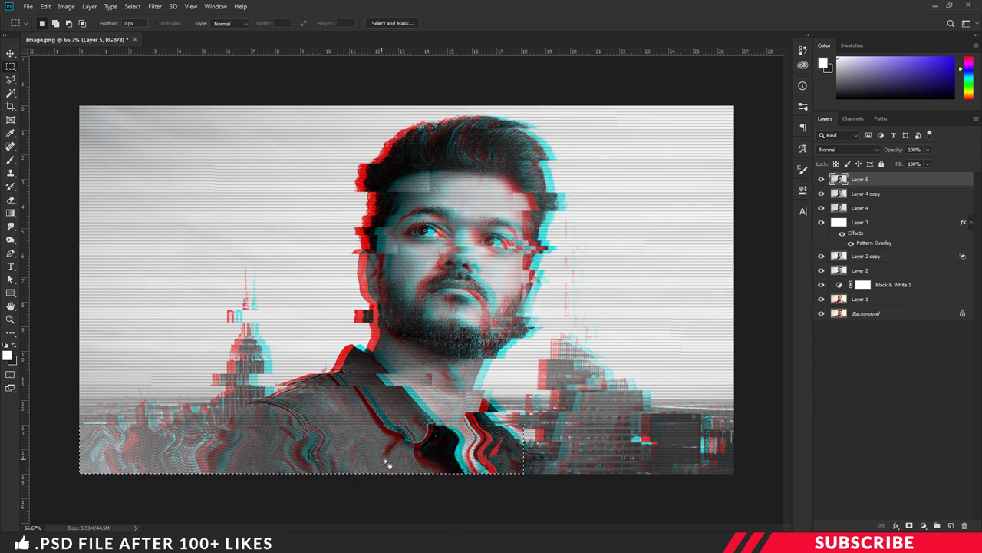
key("ctrl+d")
Set Layer 5's opacity to 50% in the Layers panel
left_click(915, 150)
type("50")
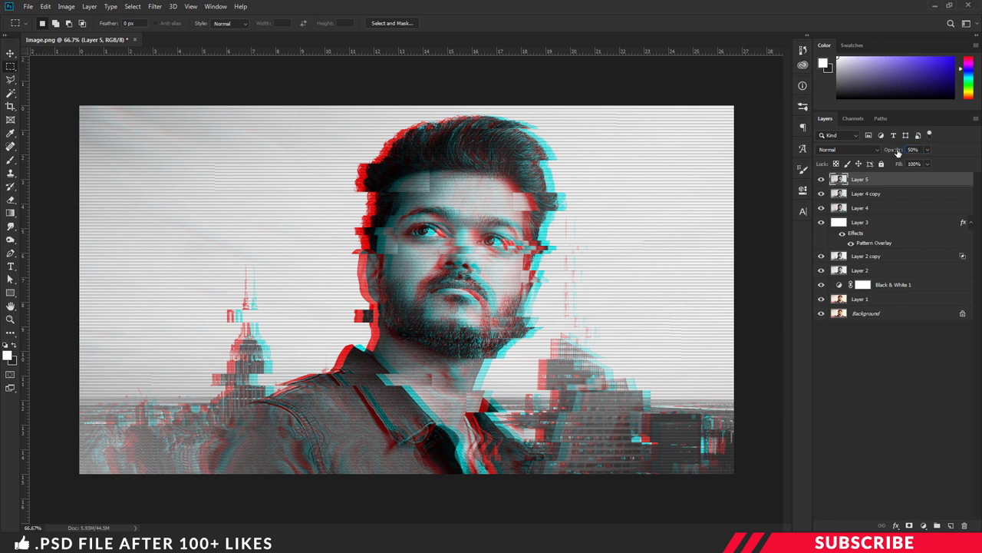
key("Return")
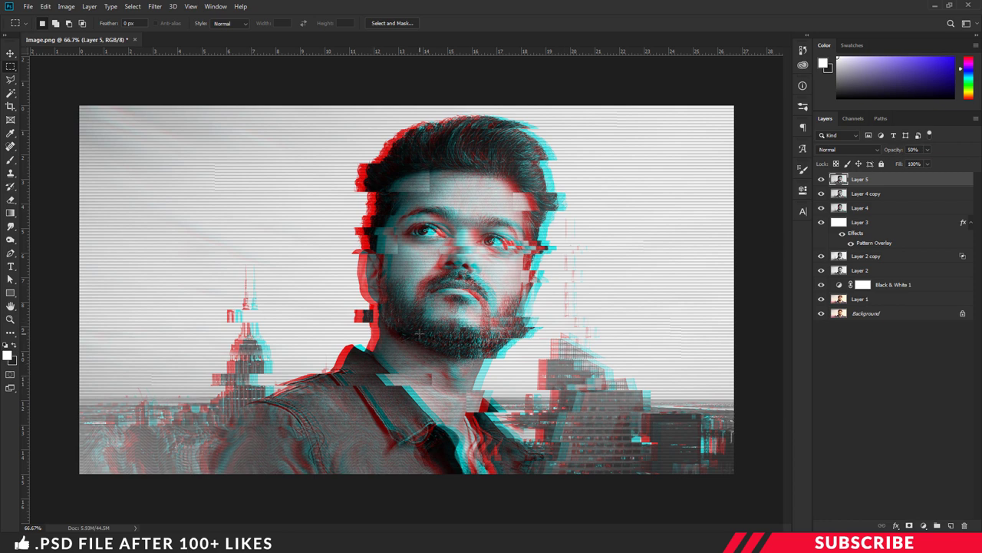